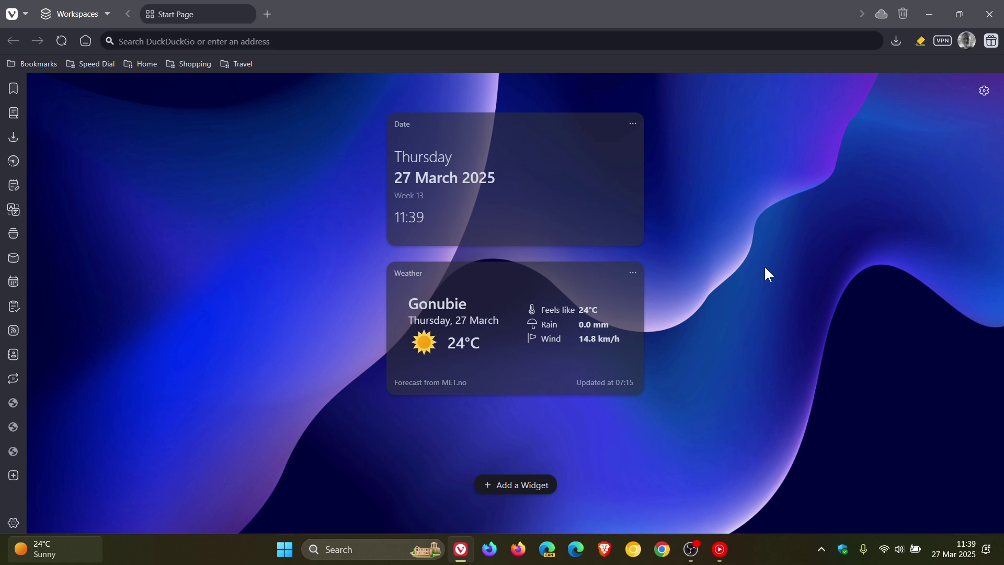
- Close the VPN panel and confirm through Check for Updates that Vivaldi is up to date
left_click(940, 37)
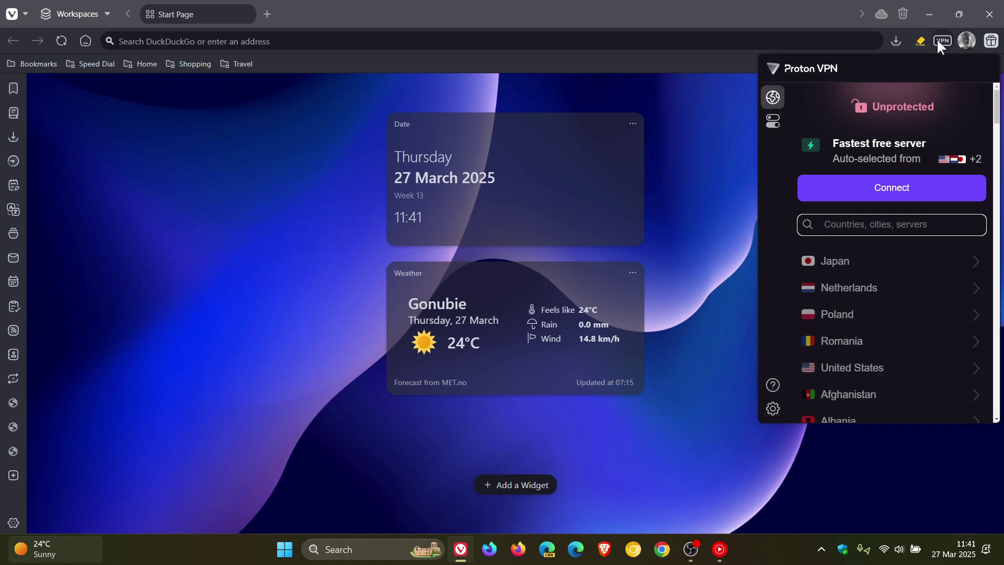
left_click(941, 40)
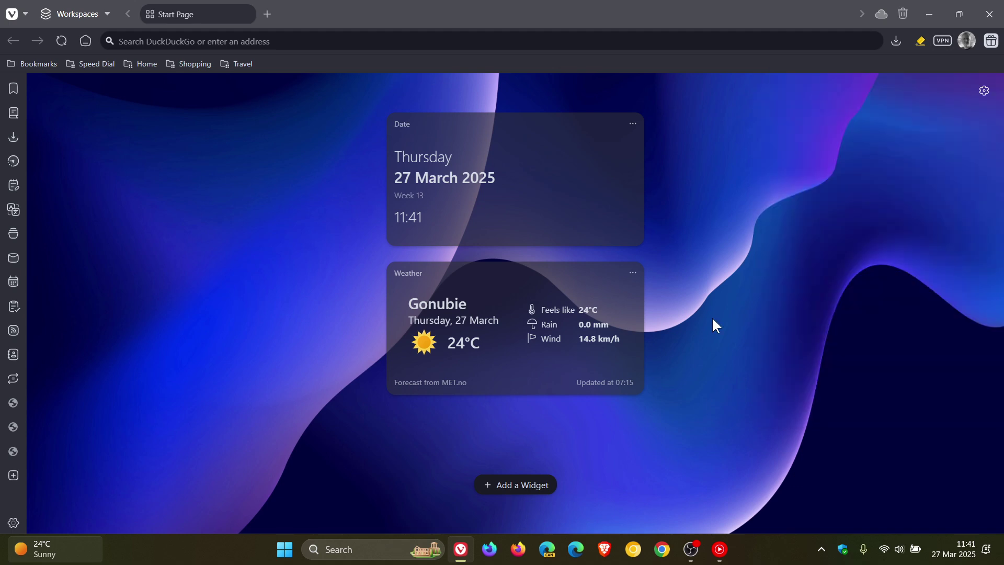
left_click(11, 14)
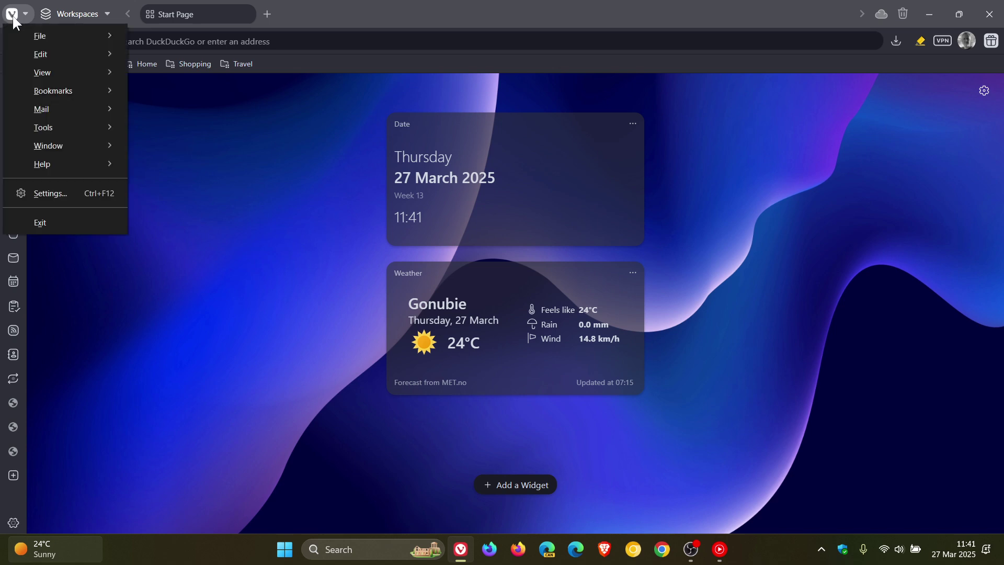
mouse_move(81, 162)
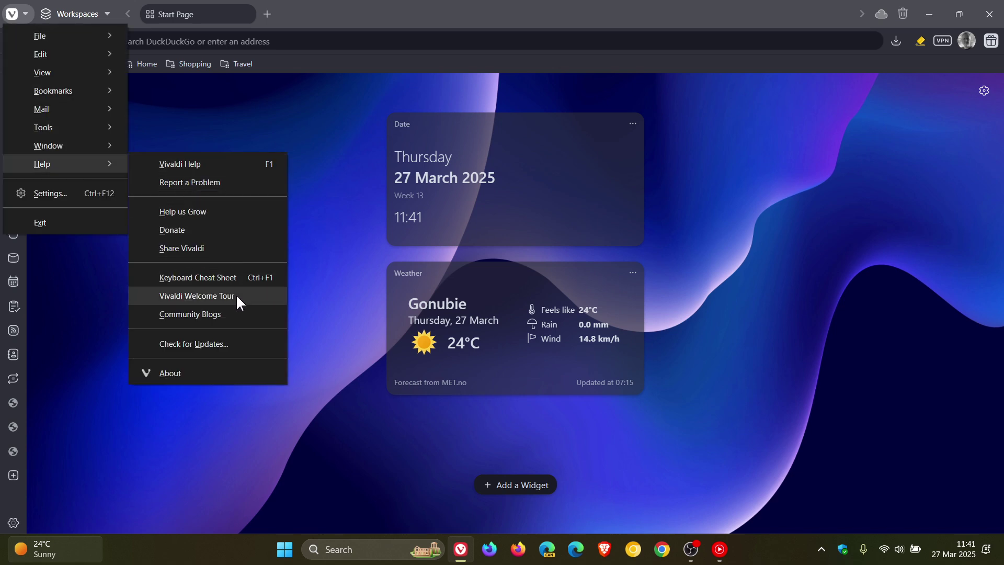
left_click(247, 343)
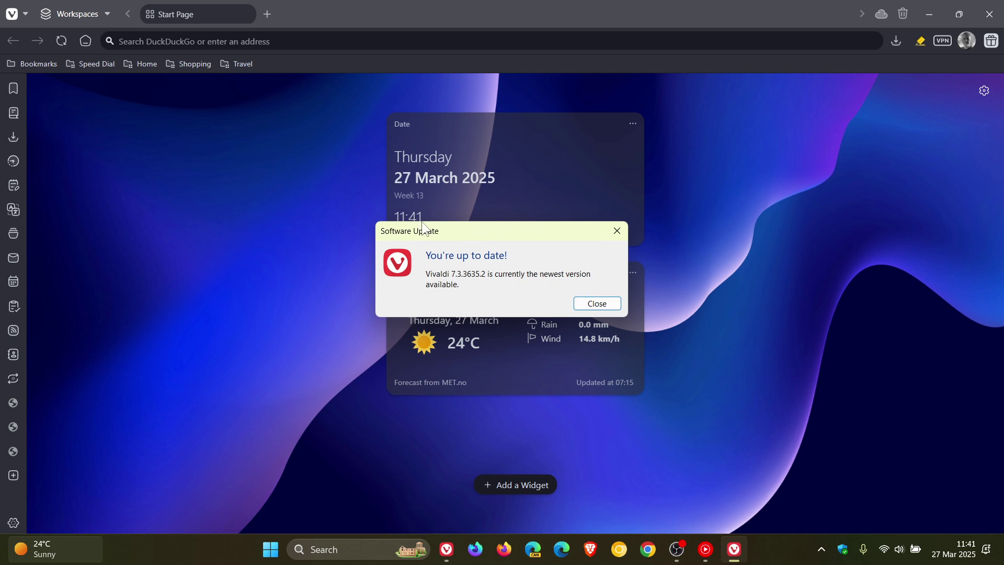
left_click(593, 304)
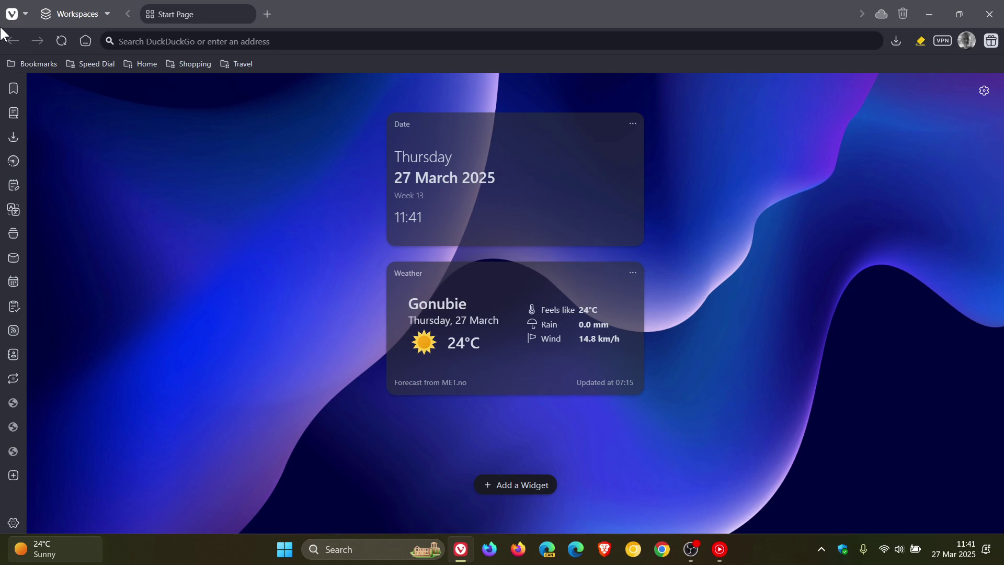
left_click(11, 14)
- View the About page, select version number 7.3.3635.2, then close that tab with Ctrl+W
mouse_move(61, 164)
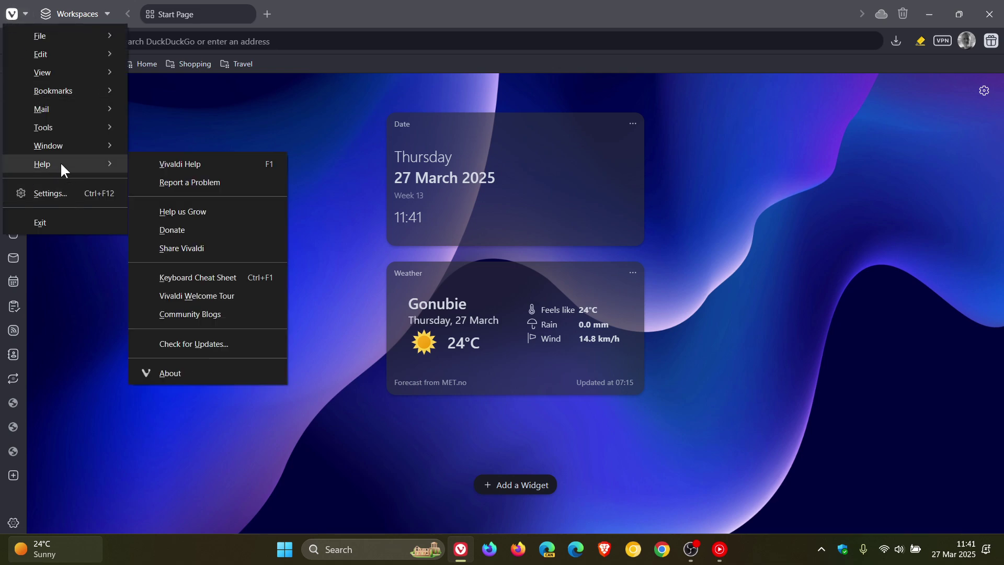
left_click(240, 374)
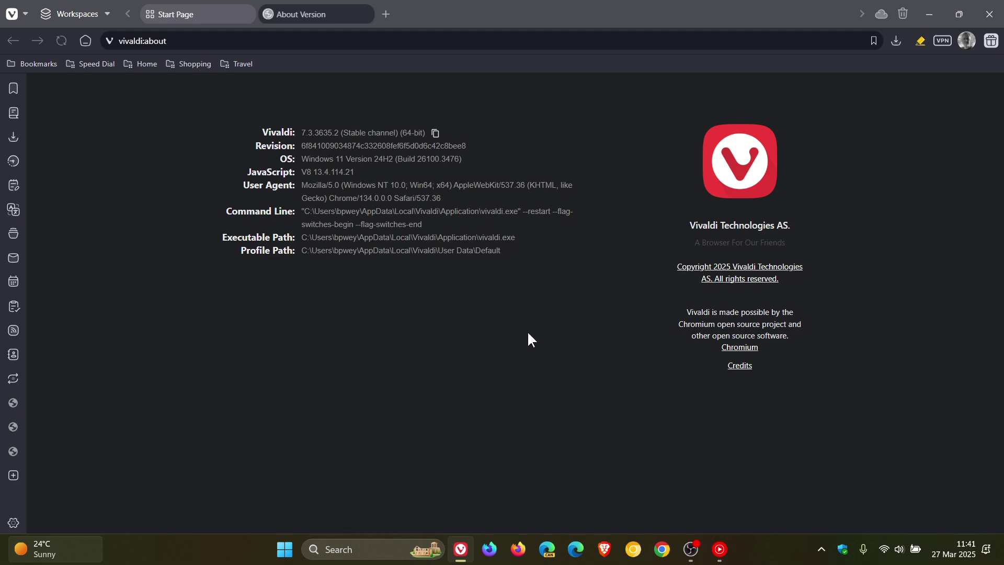
scroll(526, 331, "up", 6)
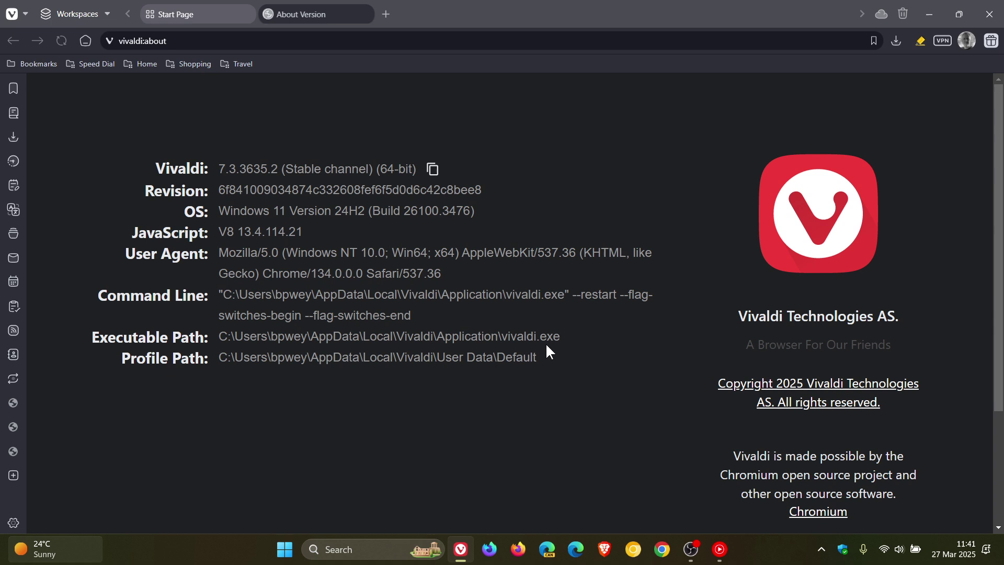
left_click_drag(221, 168, 282, 168)
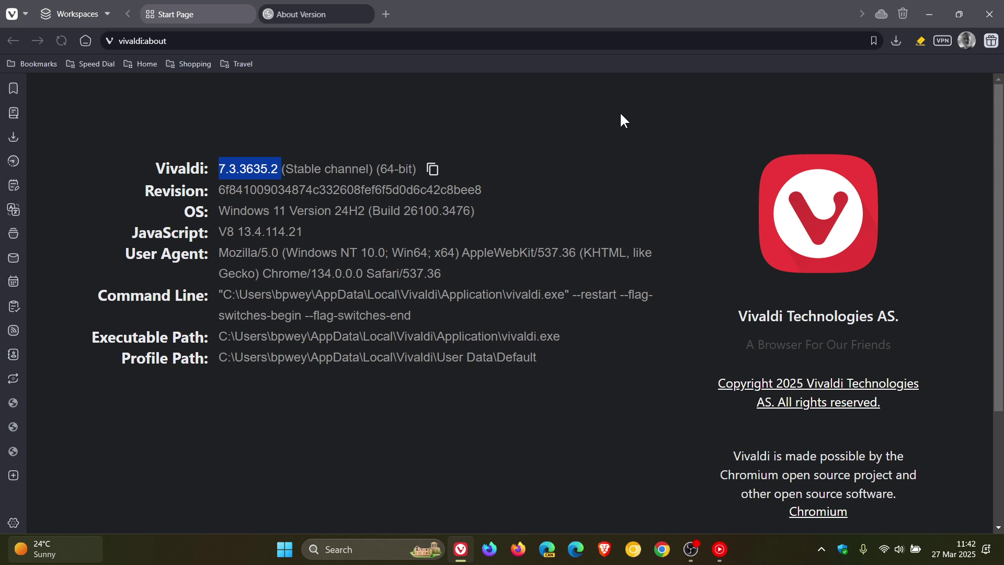
key("ctrl+w")
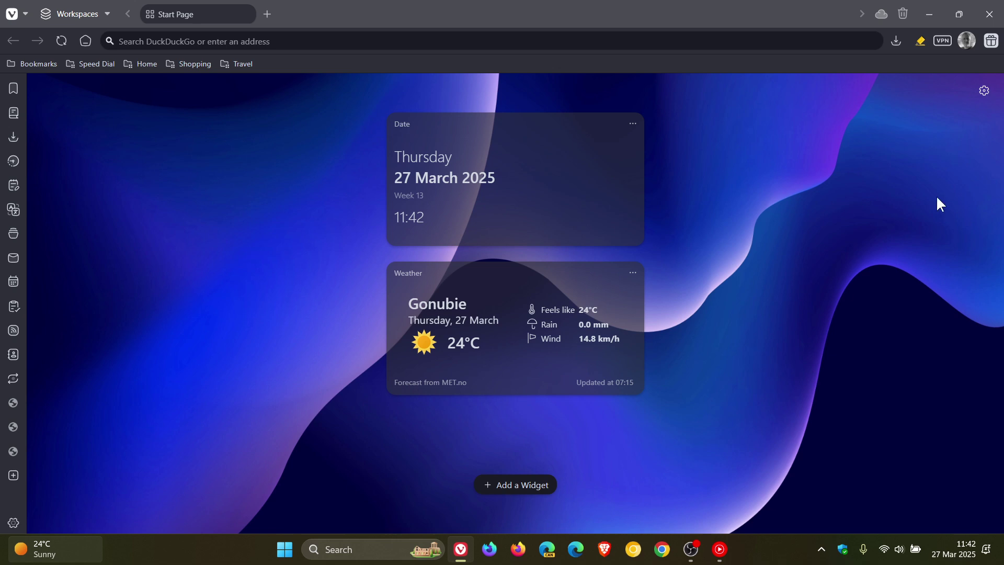
- Reopen the Proton VPN panel showing Unprotected status and the server country list
left_click(941, 41)
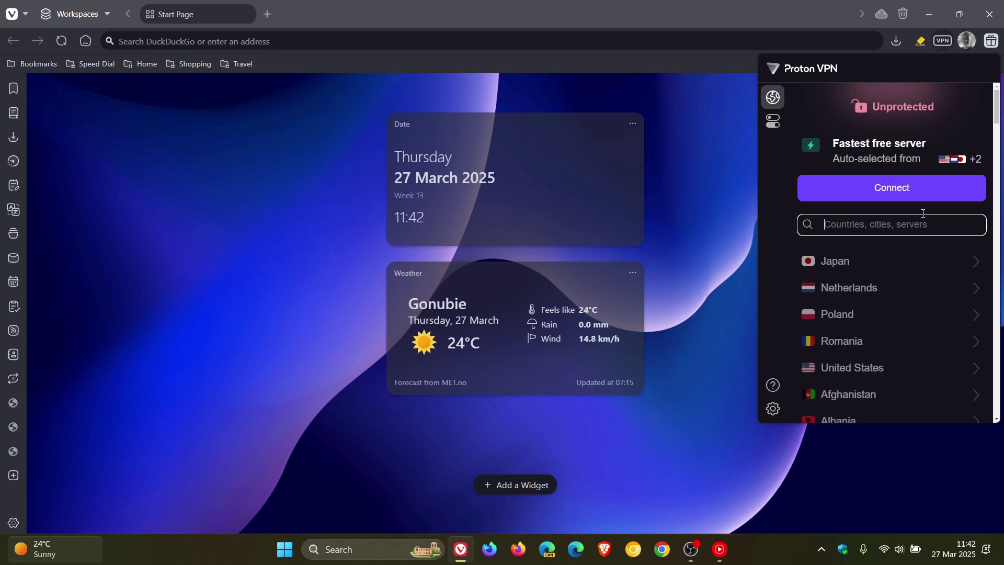
- Connect Proton VPN to the fastest free server, Amsterdam NL-FREE#205 in the Netherlands
left_click(883, 187)
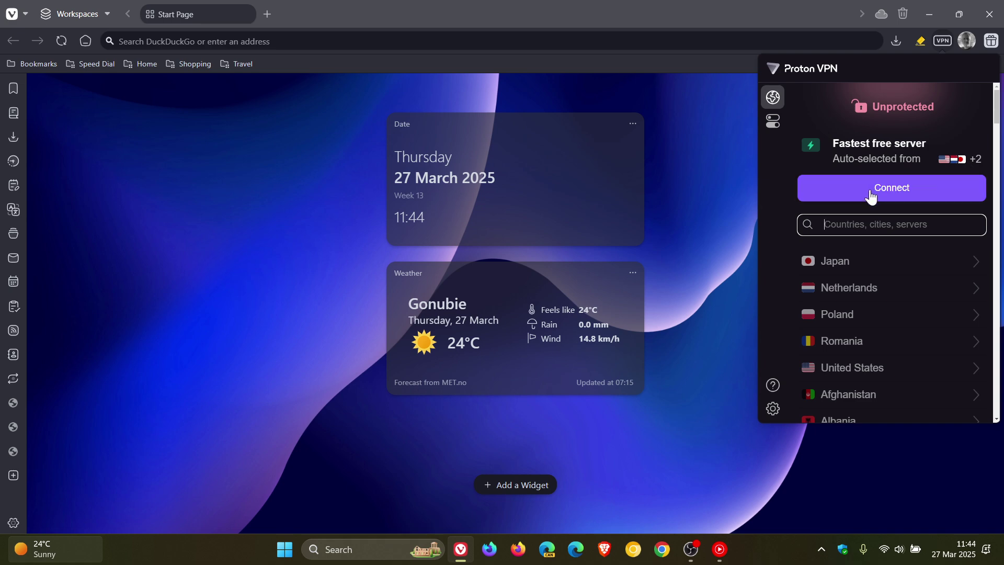
scroll(871, 194, "down", 2)
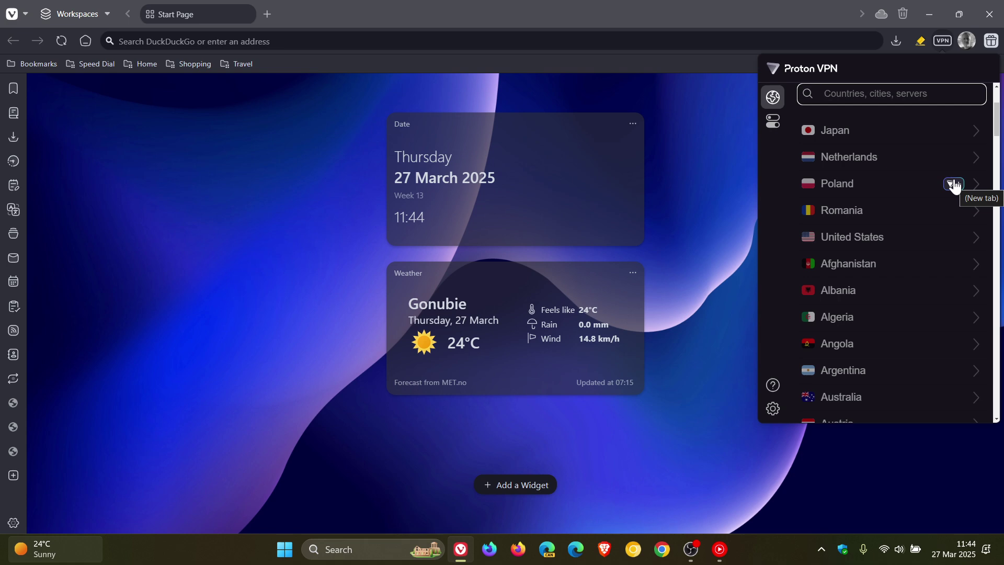
scroll(884, 240, "up", 2)
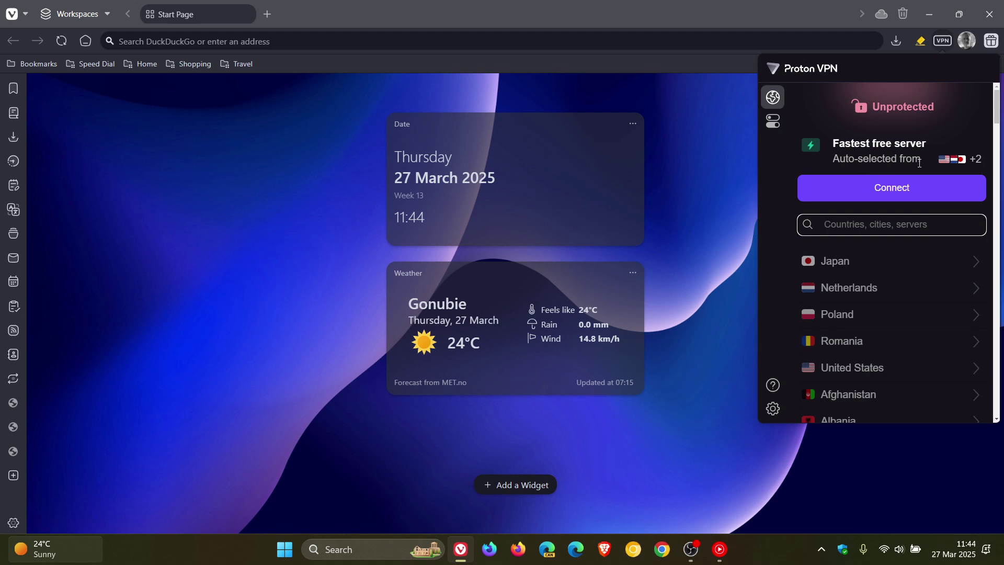
left_click(878, 193)
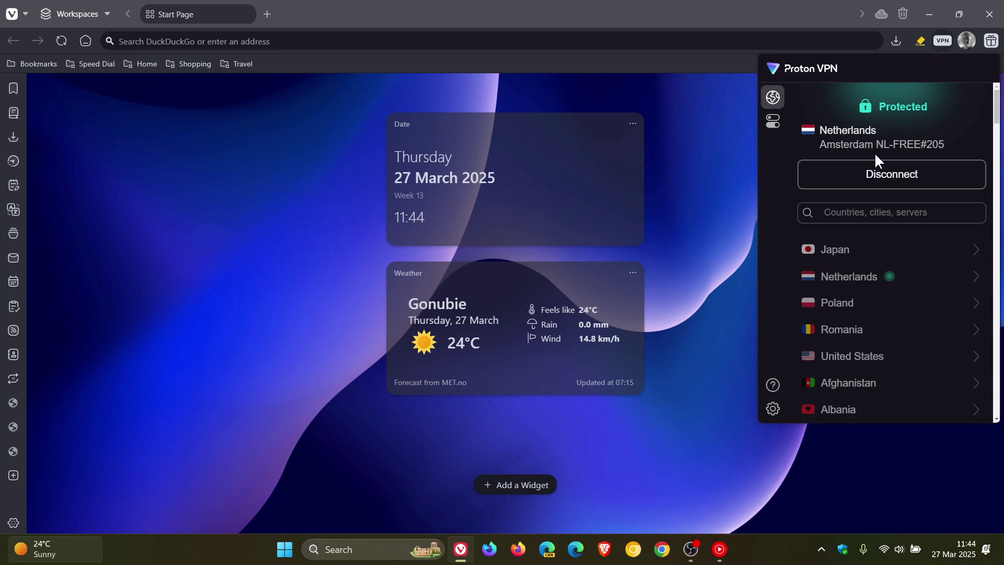
left_click(773, 126)
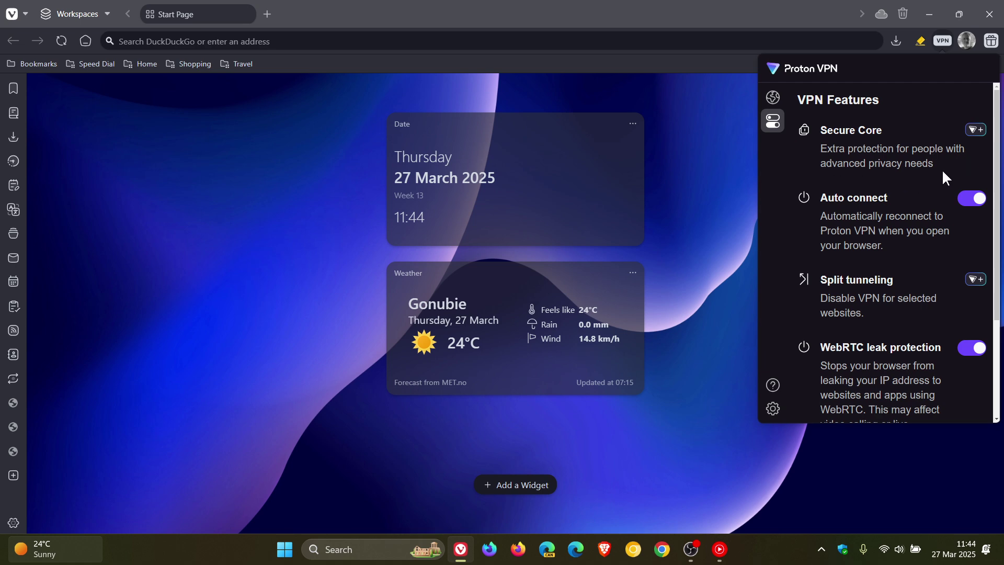
left_click(975, 131)
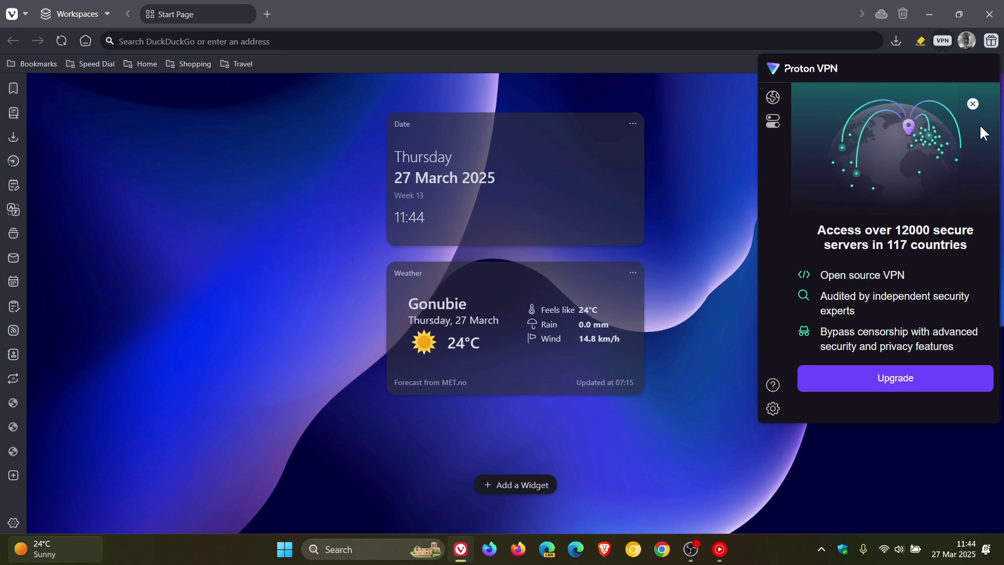
left_click(971, 104)
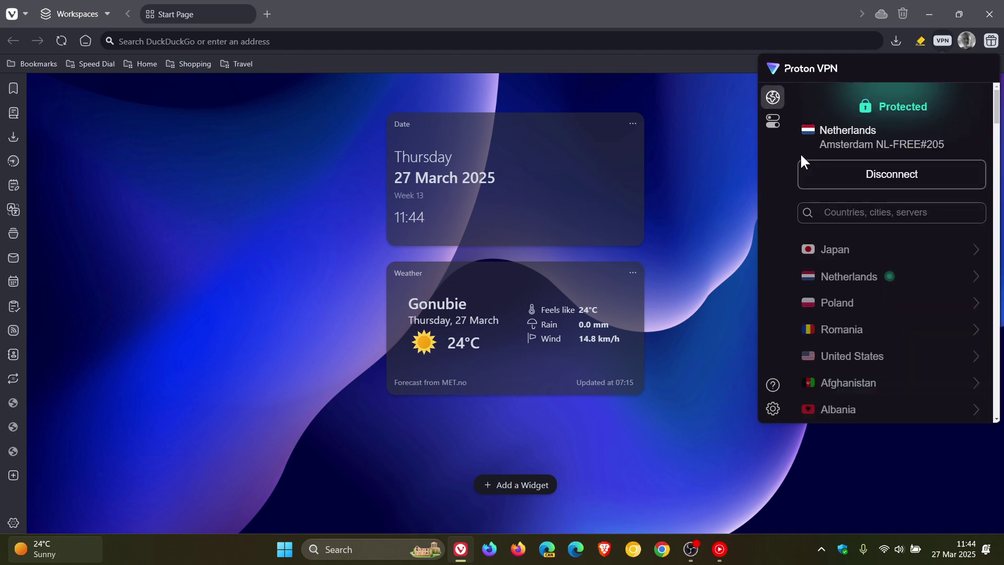
left_click(773, 122)
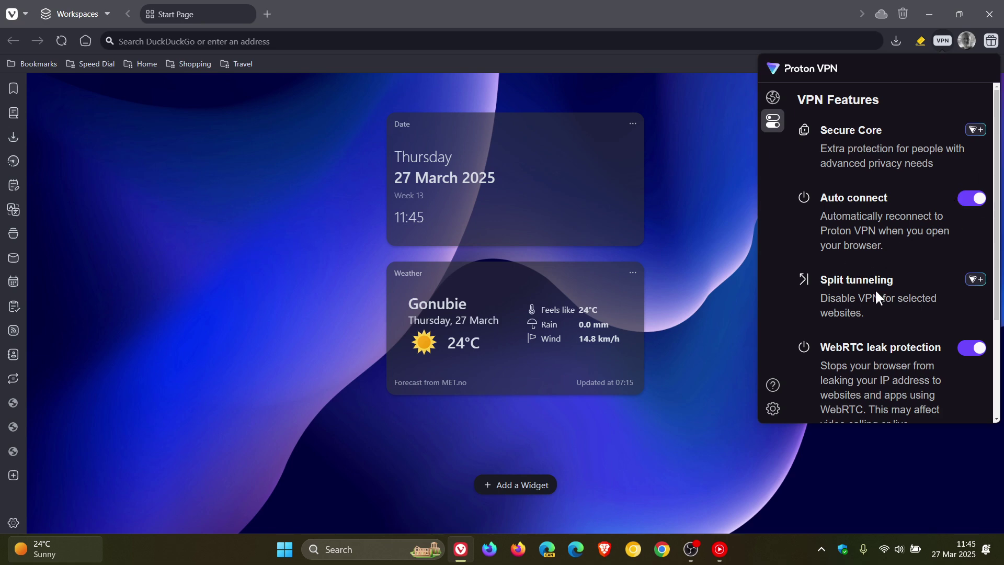
scroll(902, 283, "down", 3)
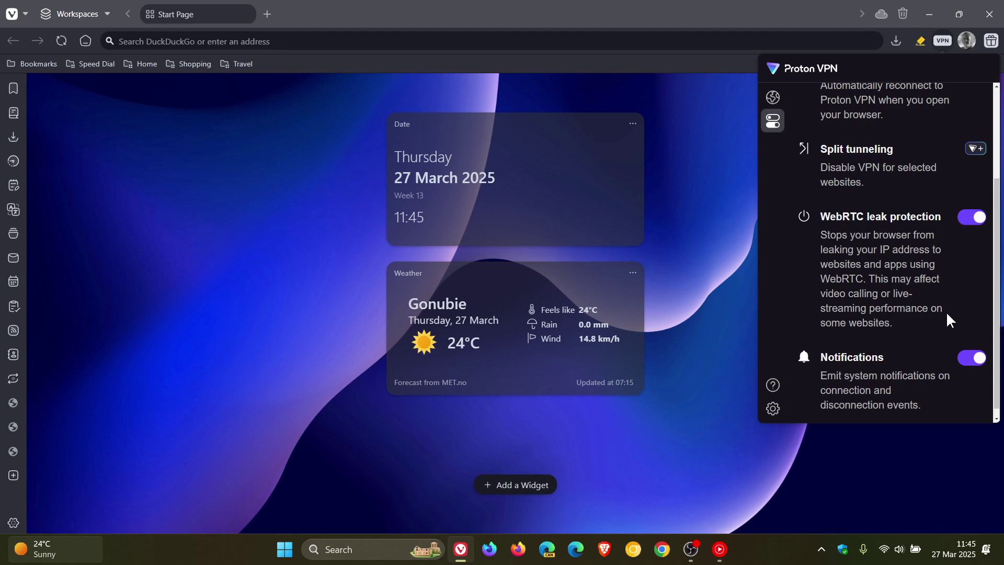
scroll(926, 330, "down", 1)
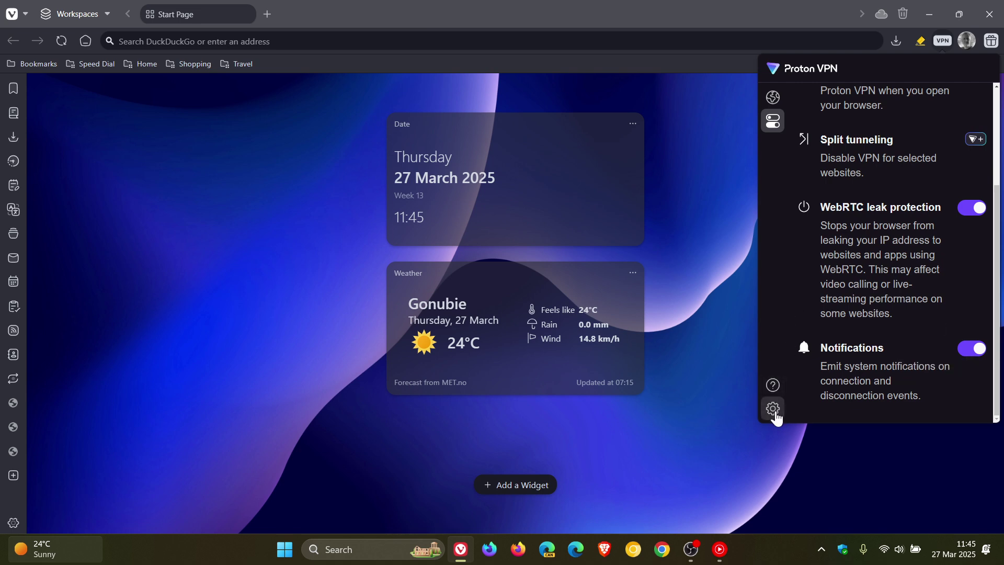
- From the VPN settings, open Manage subscription to view VPN Plus, Proton Unlimited and Proton Duo pricing
left_click(774, 410)
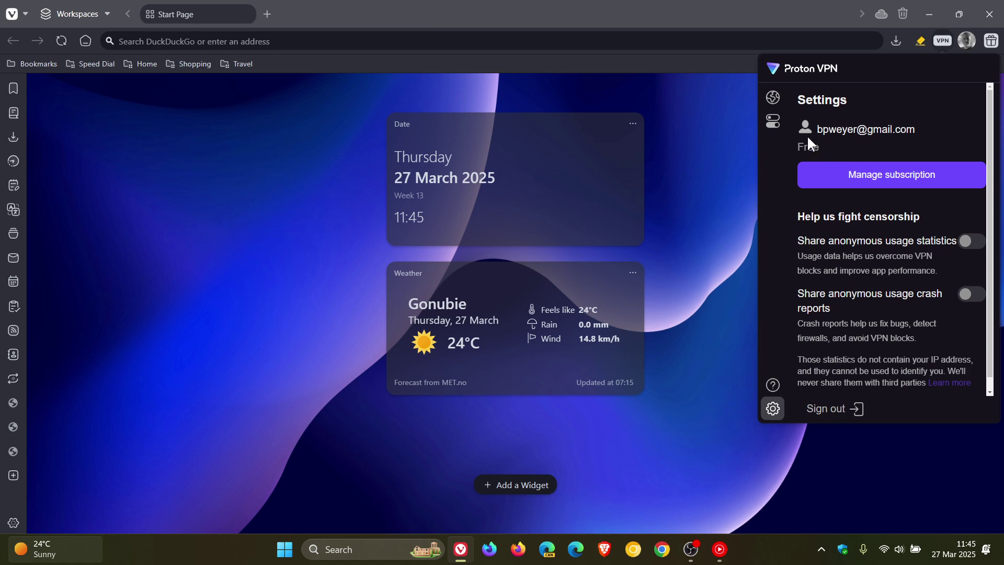
left_click(897, 177)
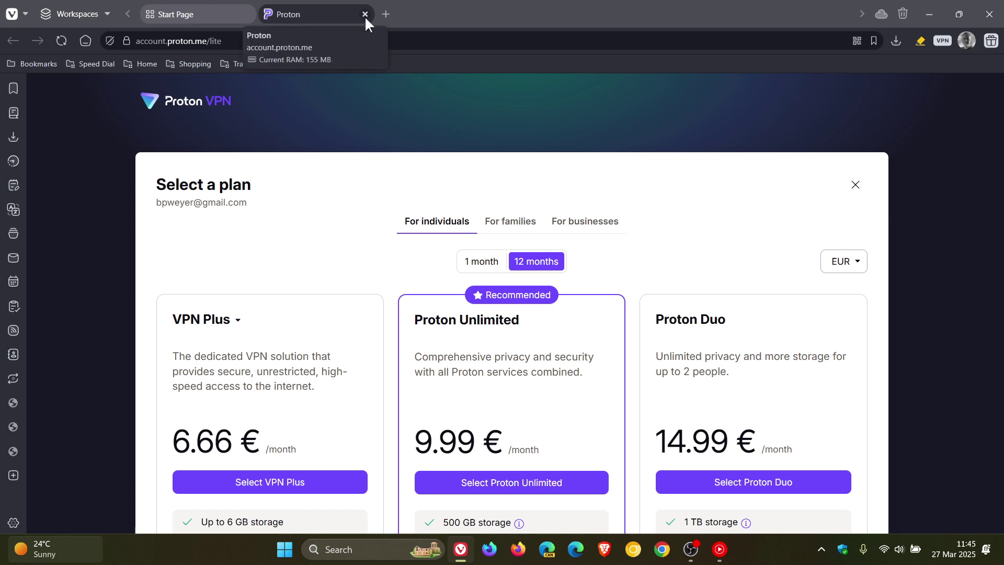
- Close the plans tab and review Proton VPN settings: Free account, usage statistics and crash reports off
left_click(366, 14)
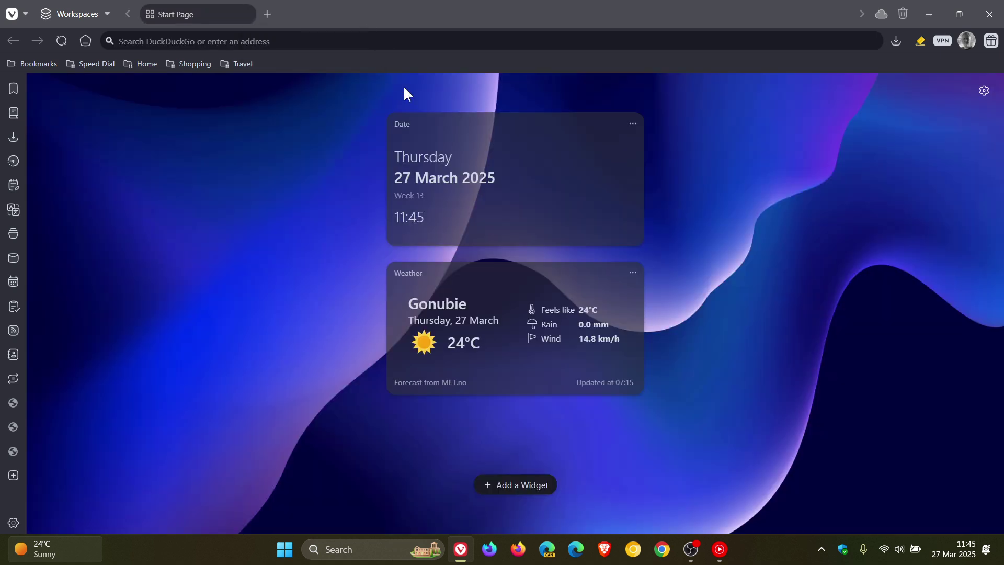
left_click(937, 40)
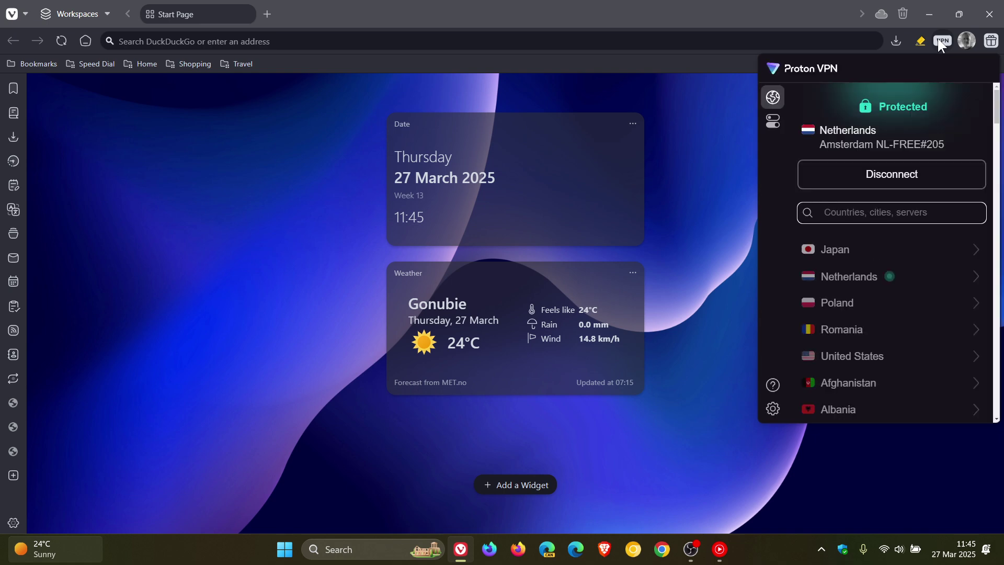
left_click(773, 408)
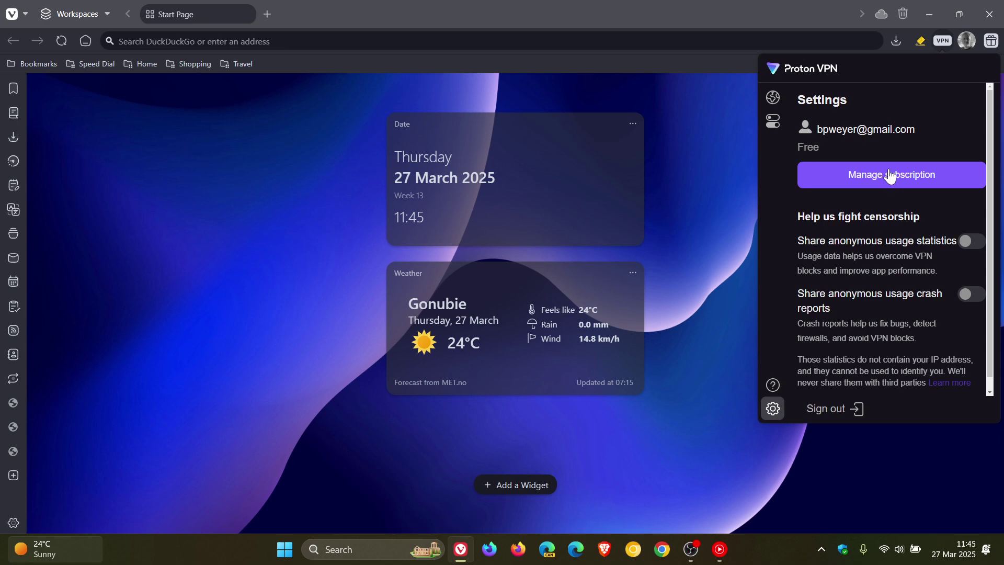
scroll(890, 177, "down", 1)
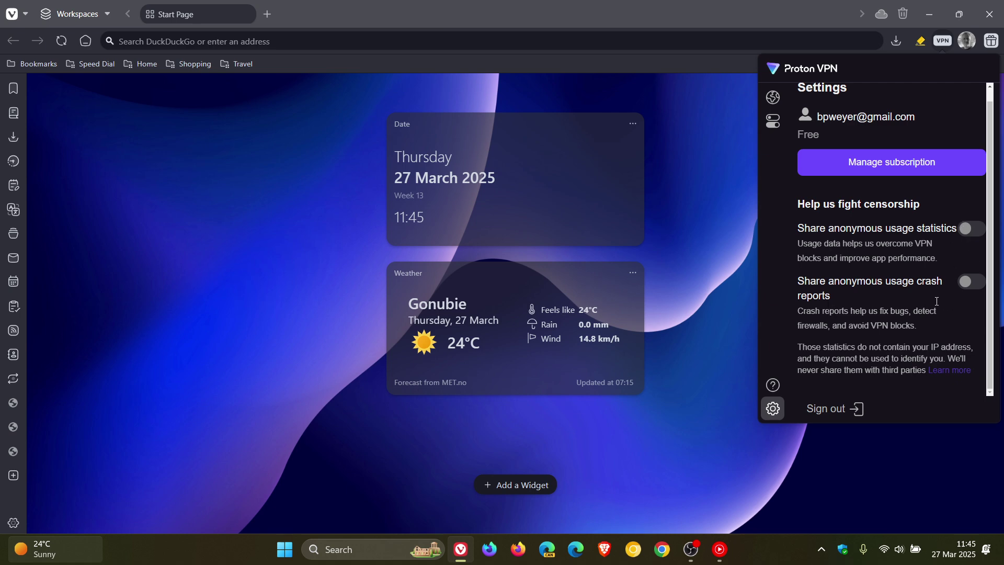
scroll(922, 301, "up", 1)
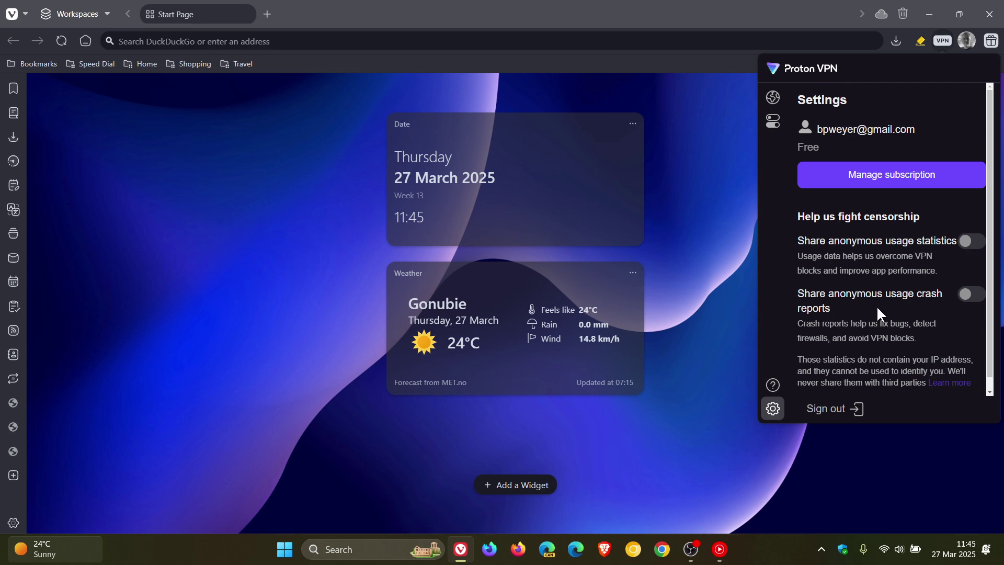
- Return the Proton VPN panel to its connection view, still Protected via Amsterdam NL-FREE#205
left_click(773, 98)
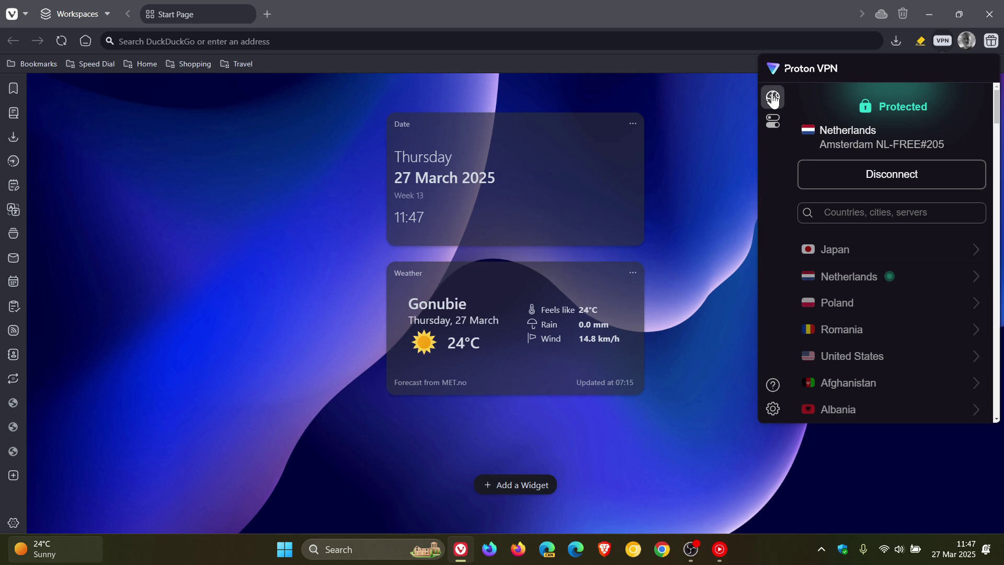
- Disconnect Proton VPN from the Netherlands free server, leaving it Unprotected, and close the panel
left_click(718, 145)
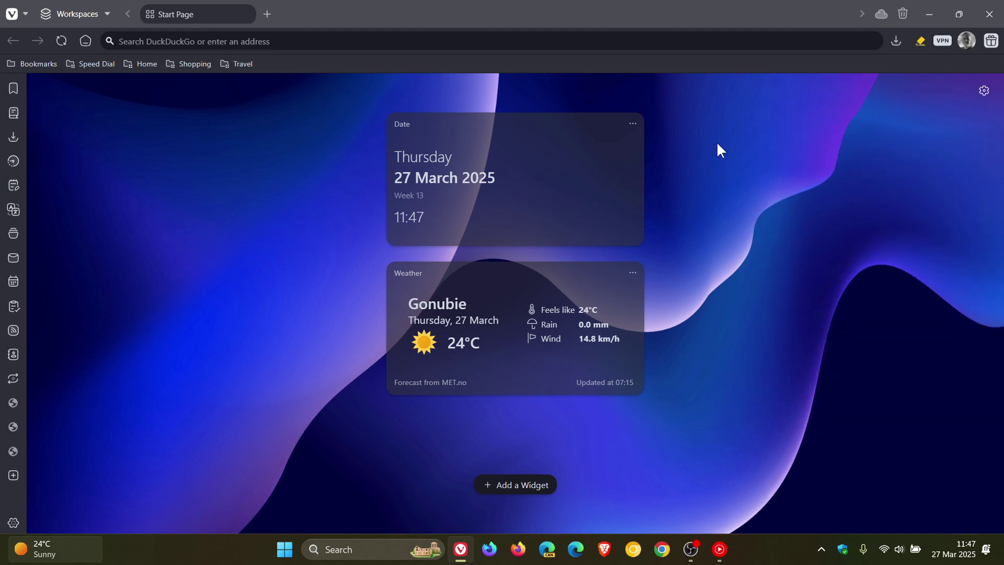
left_click(943, 38)
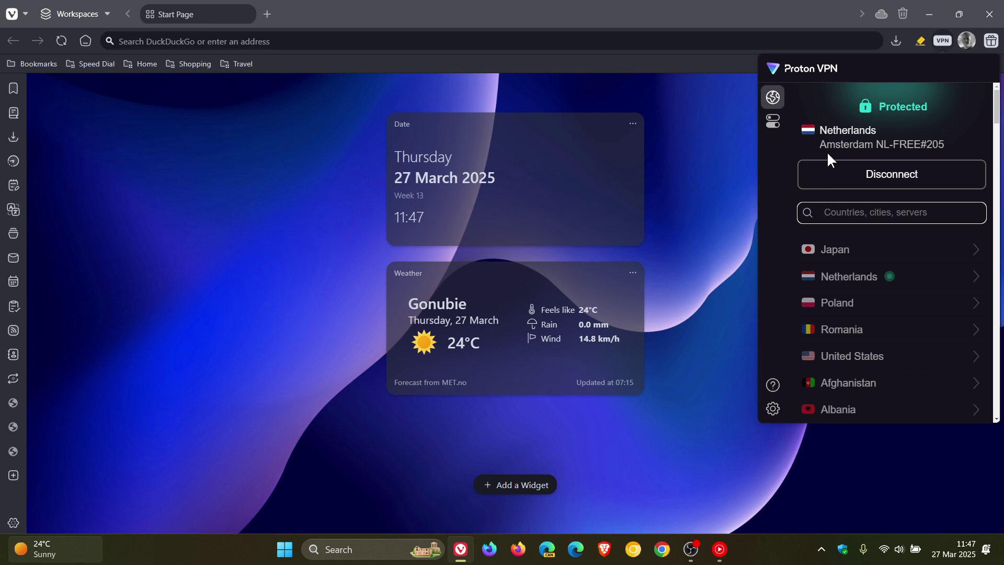
left_click(841, 183)
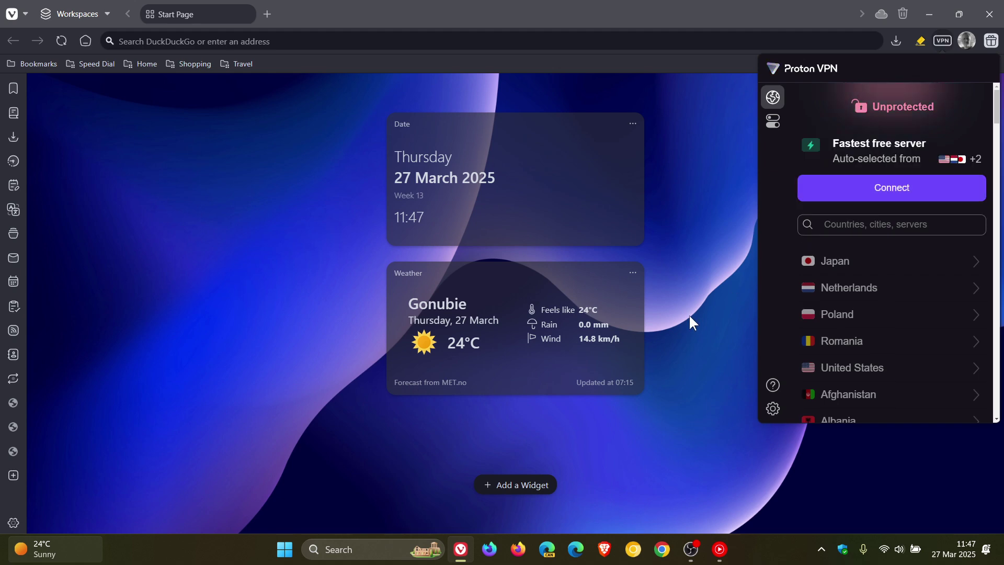
left_click(690, 317)
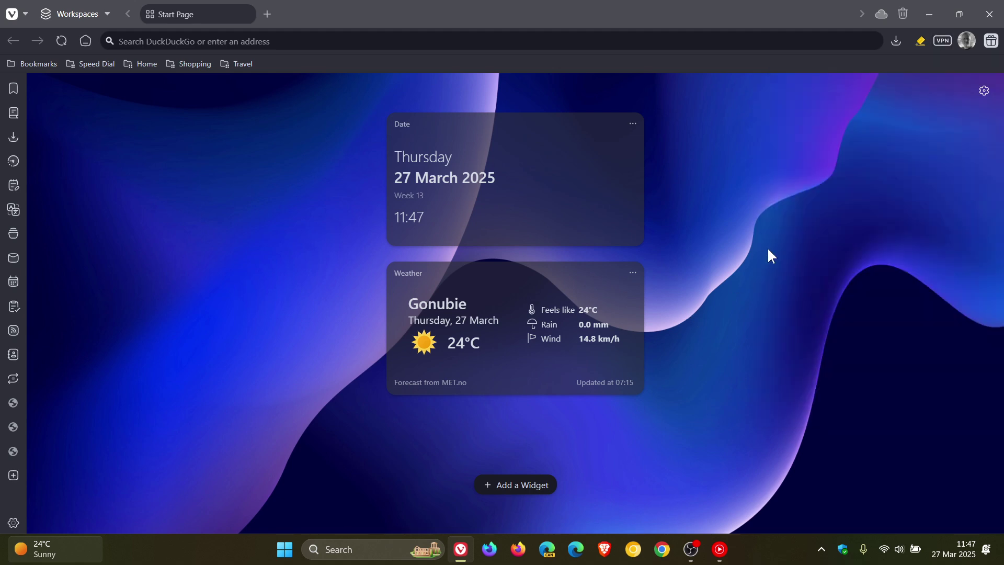